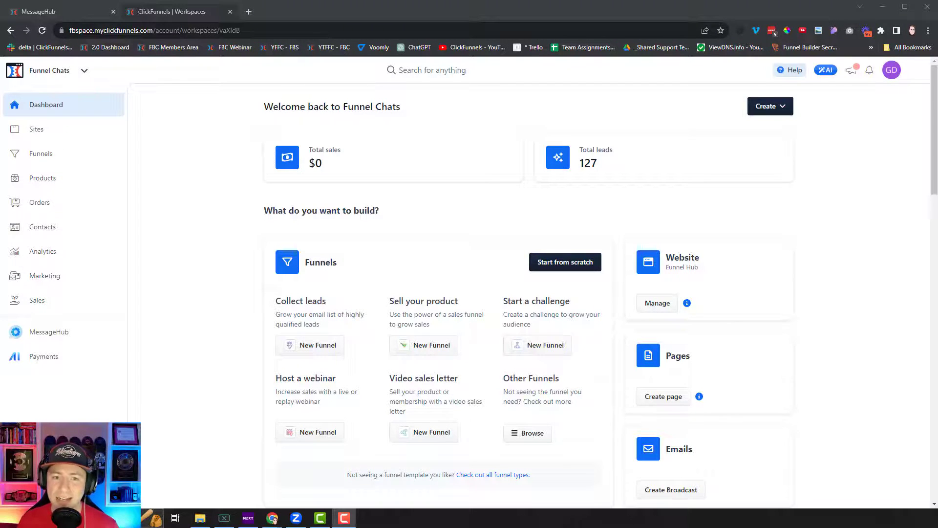
- Open the Payments.ai dashboard in a new tab and review its Gateways Status card
left_click(51, 361)
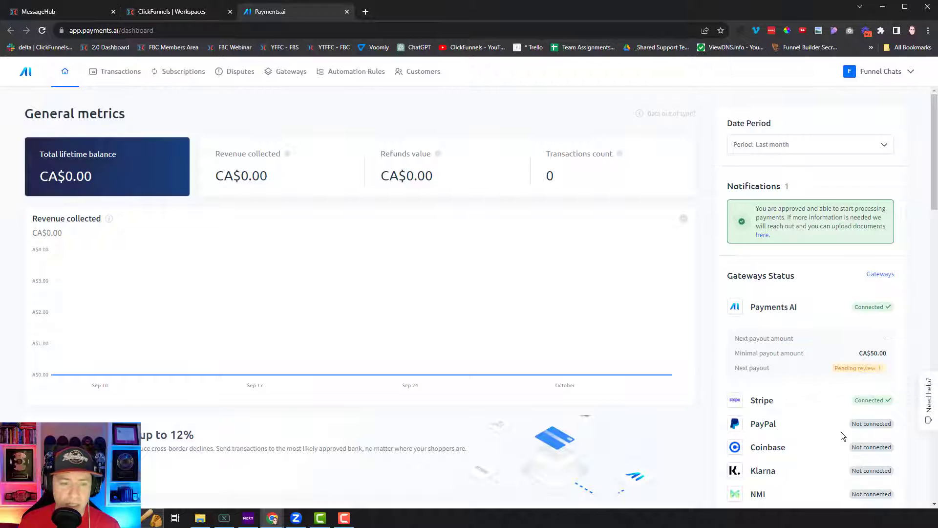
scroll(841, 433, "down", 2)
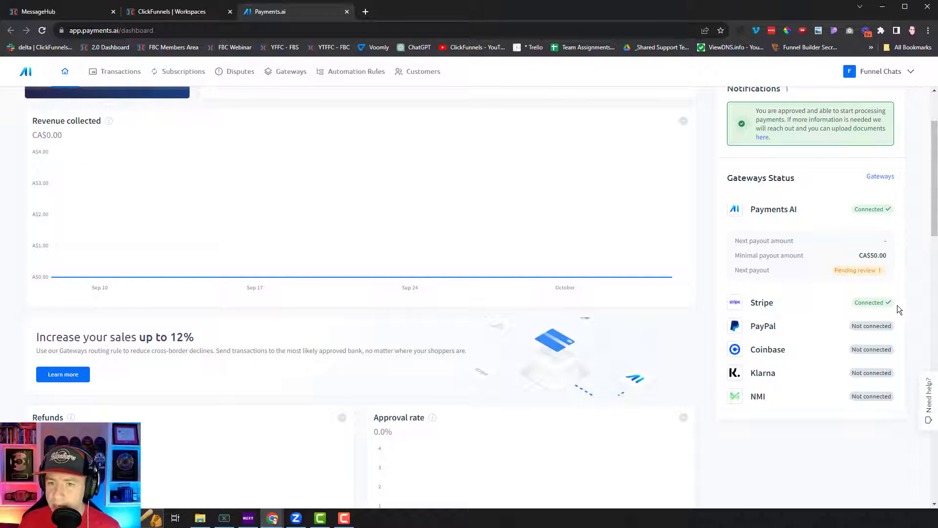
scroll(894, 308, "up", 2)
scroll(881, 317, "down", 1)
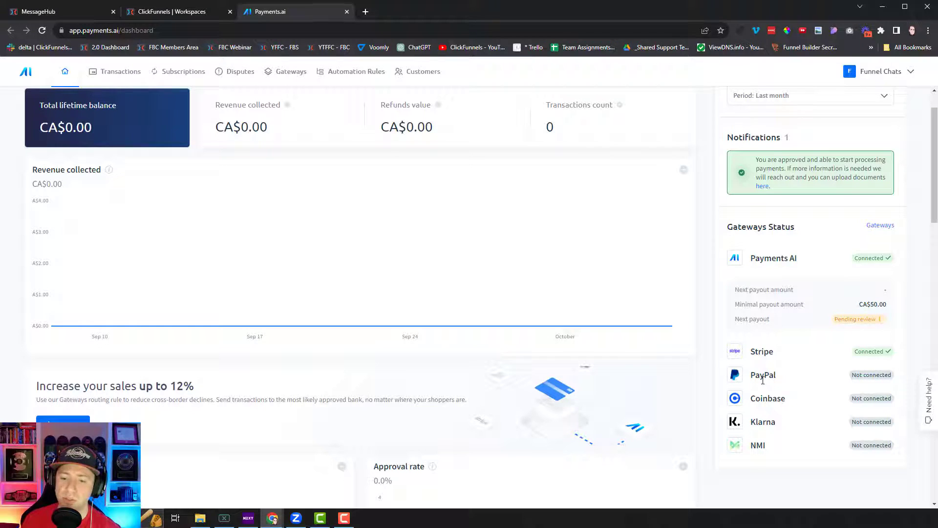
- Open the full gateway settings and start connecting the PayPal gateway
left_click(880, 225)
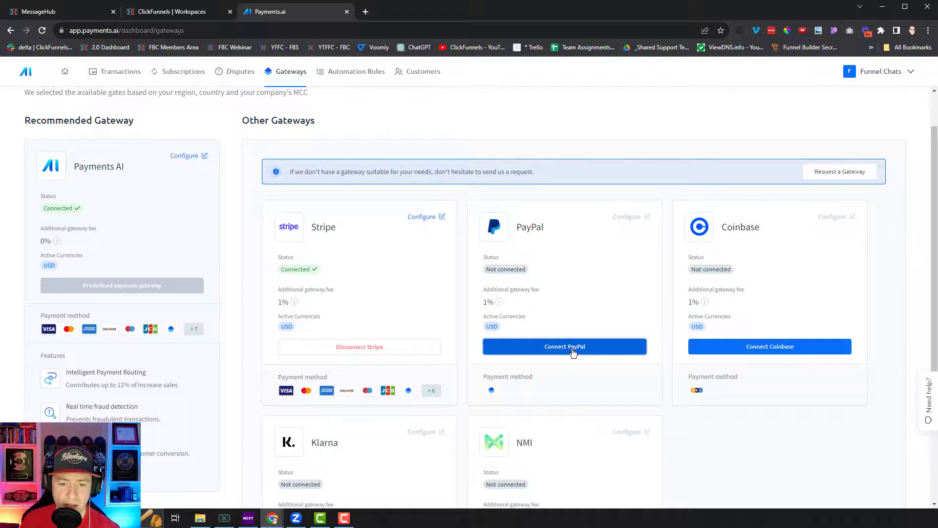
left_click(572, 352)
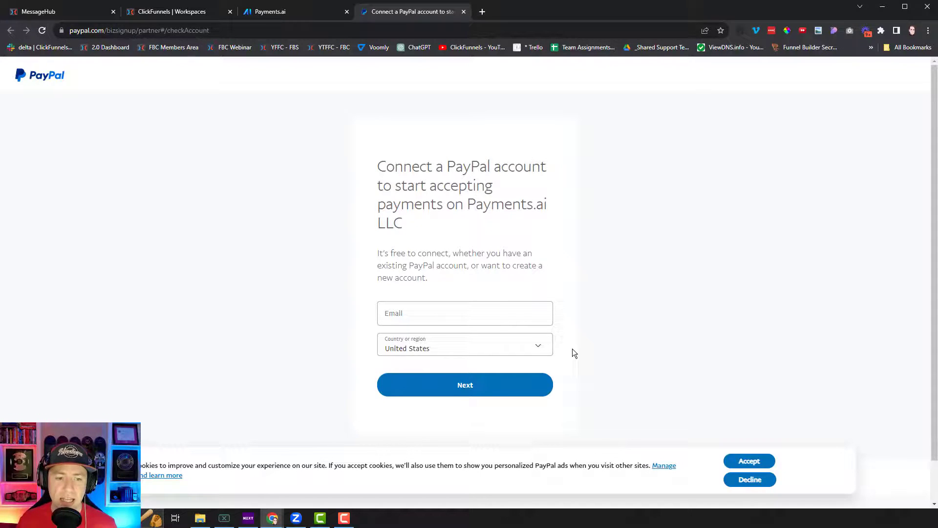
- Enter the PayPal business account e-mail, set the region to Canada, and continue
left_click(510, 317)
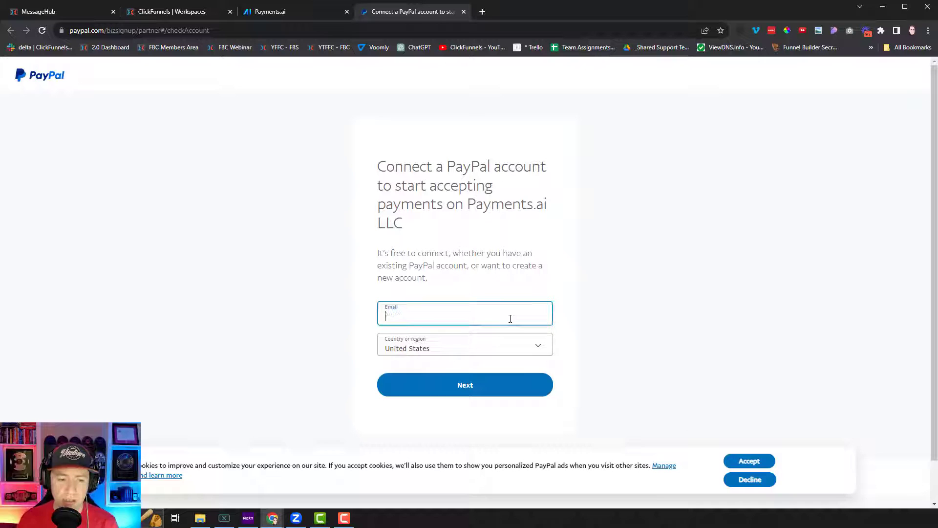
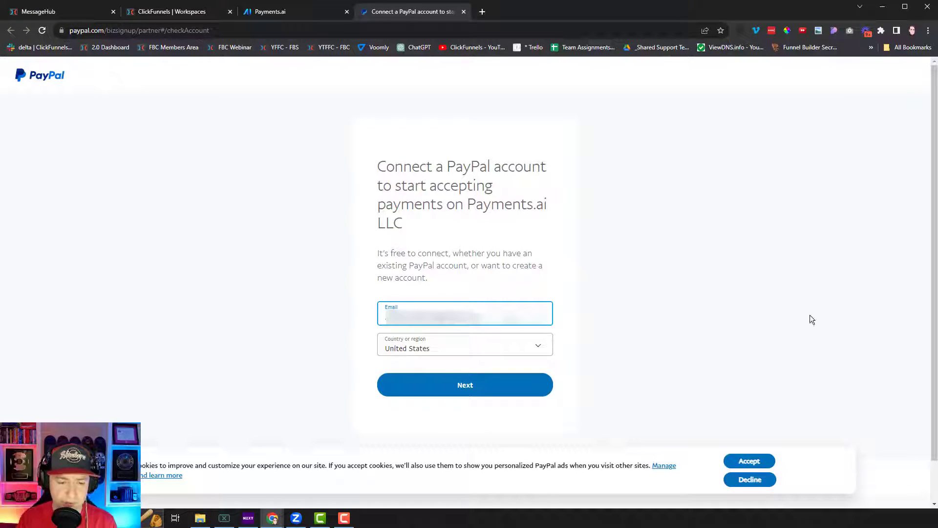
left_click(457, 346)
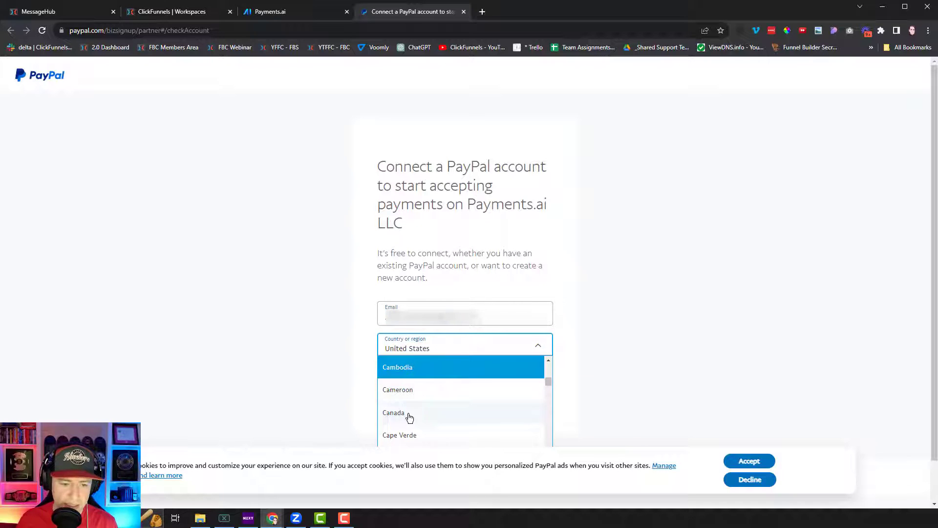
left_click(406, 414)
left_click(468, 386)
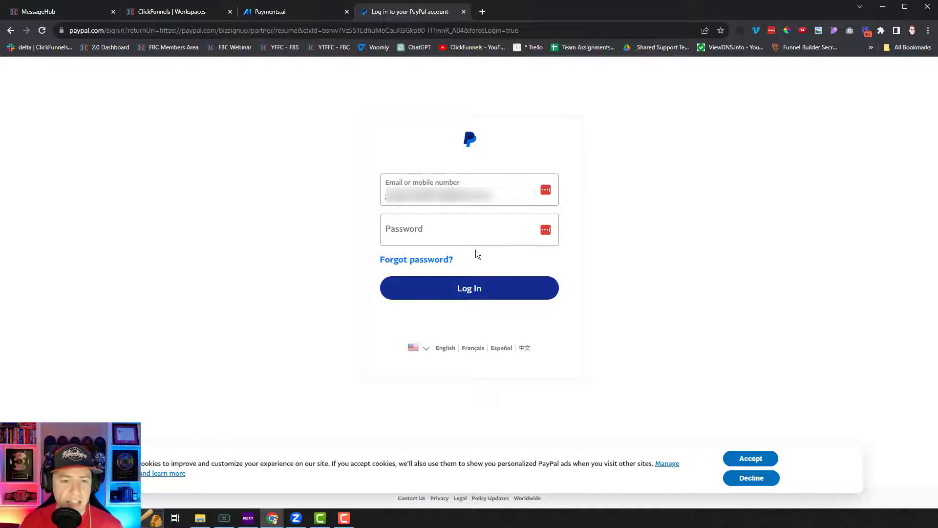
- Log in with the account password, then dismiss the feedback survey and password-save popup
left_click(463, 237)
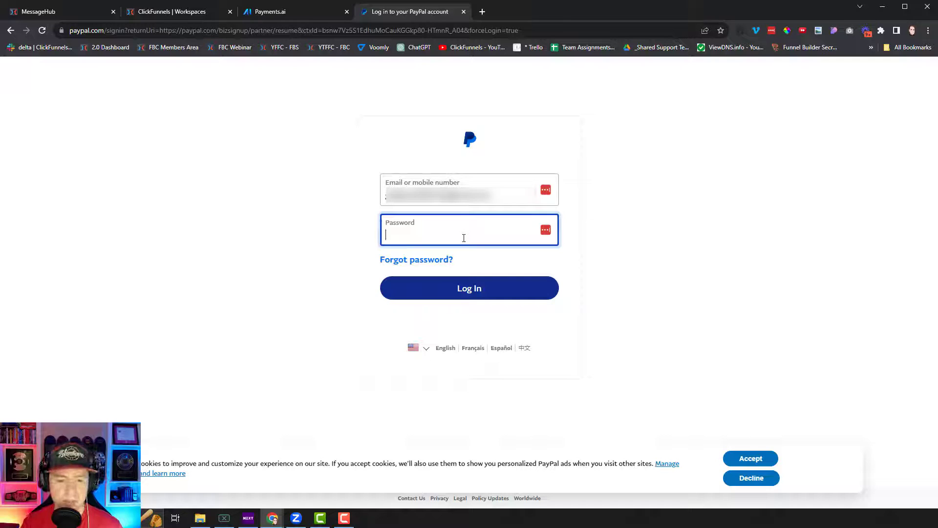
type("•••••••••")
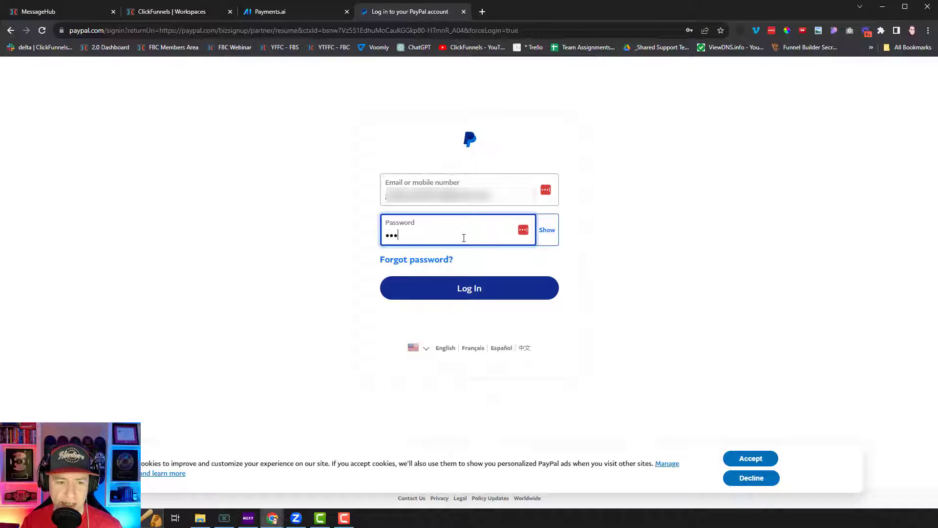
type("••••••")
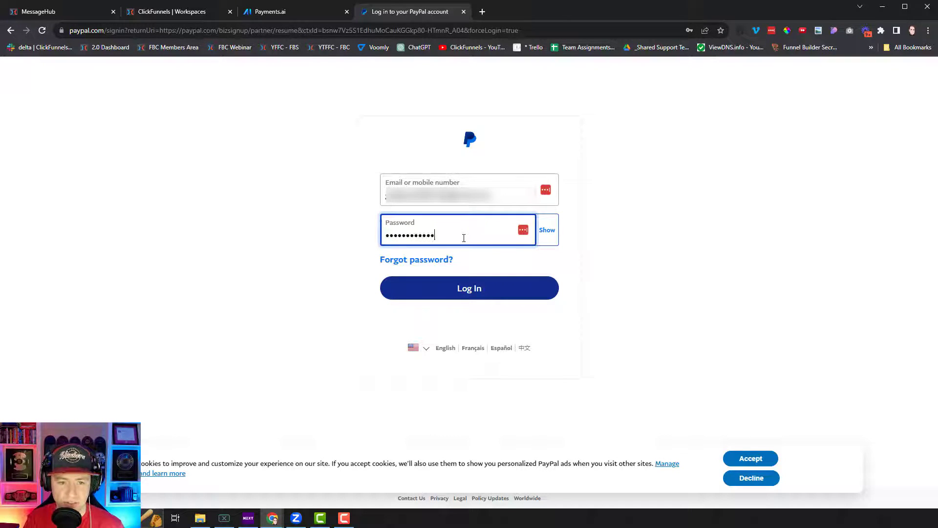
key("Return")
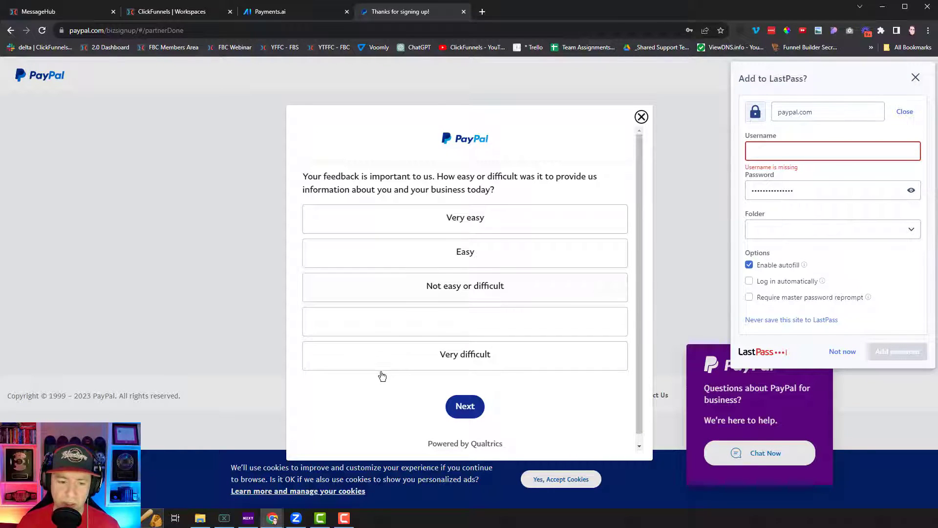
left_click(642, 116)
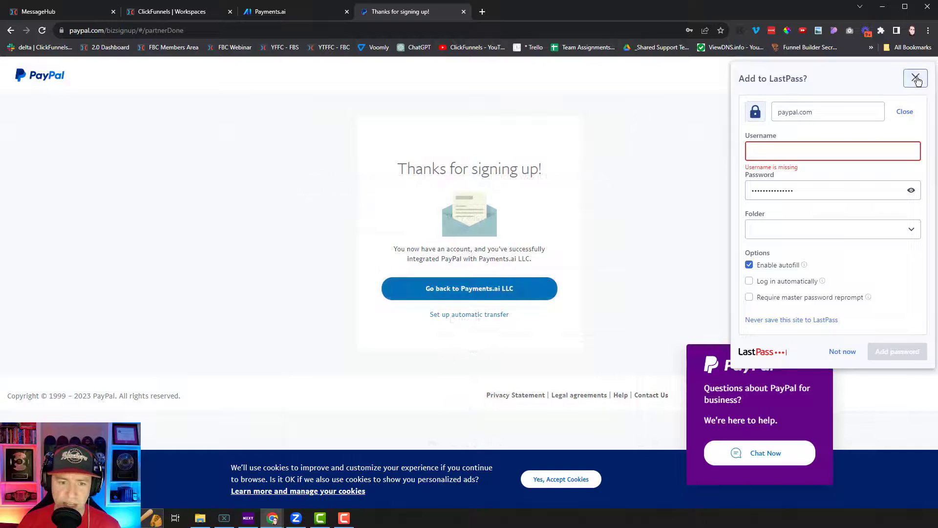
left_click(916, 77)
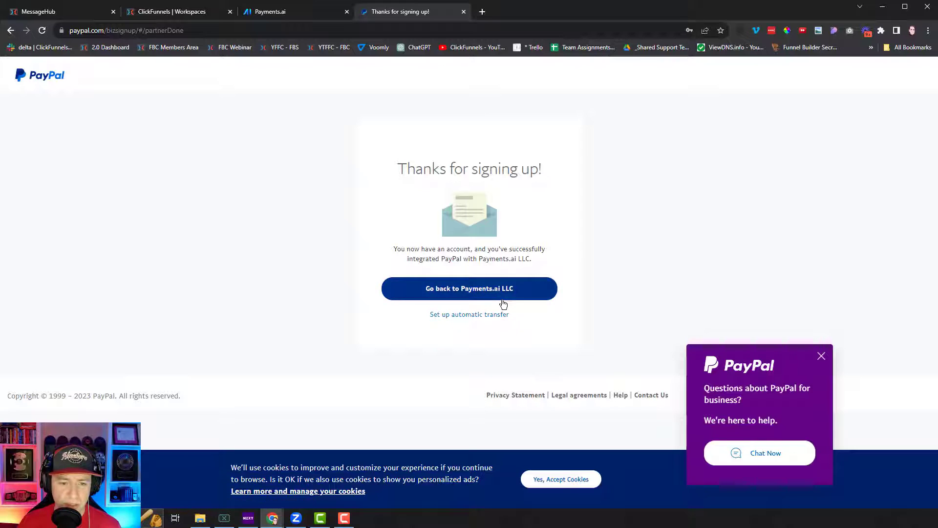
- Return to the Payments.ai dashboard, check PayPal's gateway status, and close the duplicate tab
left_click(457, 298)
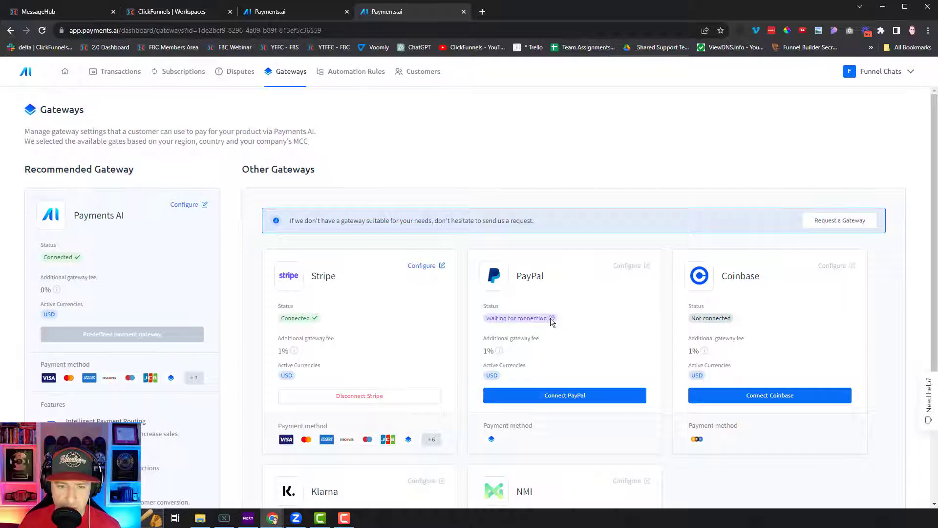
left_click(23, 72)
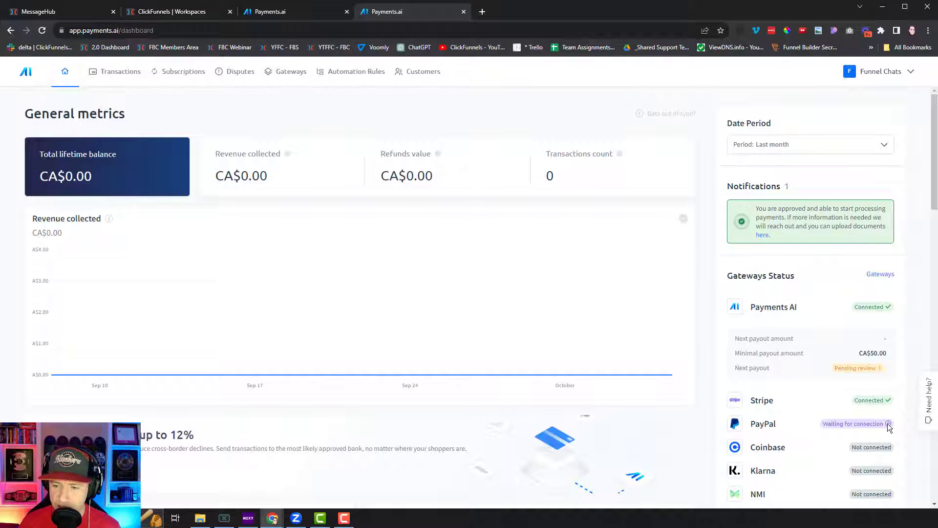
scroll(887, 424, "down", 1)
scroll(888, 424, "down", 2)
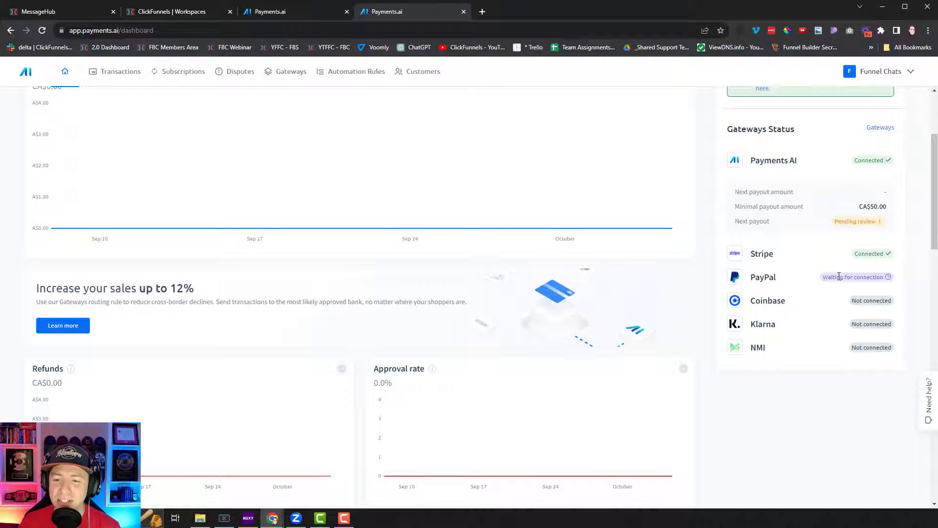
left_click_drag(823, 277, 887, 279)
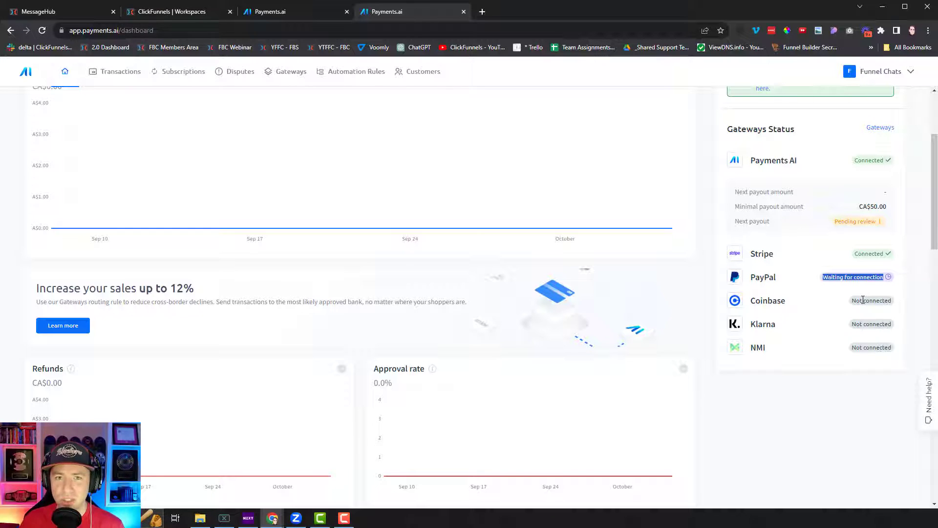
key("ctrl+w")
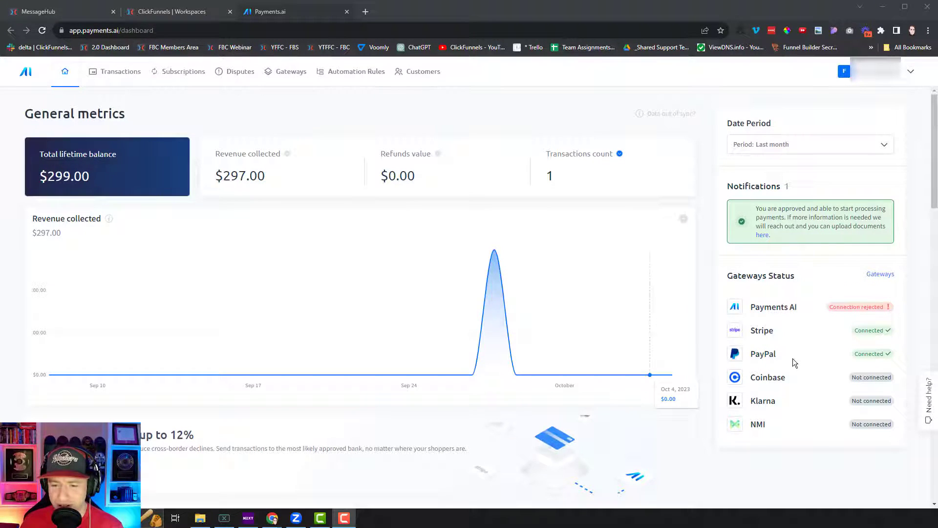
left_click_drag(755, 355, 796, 352)
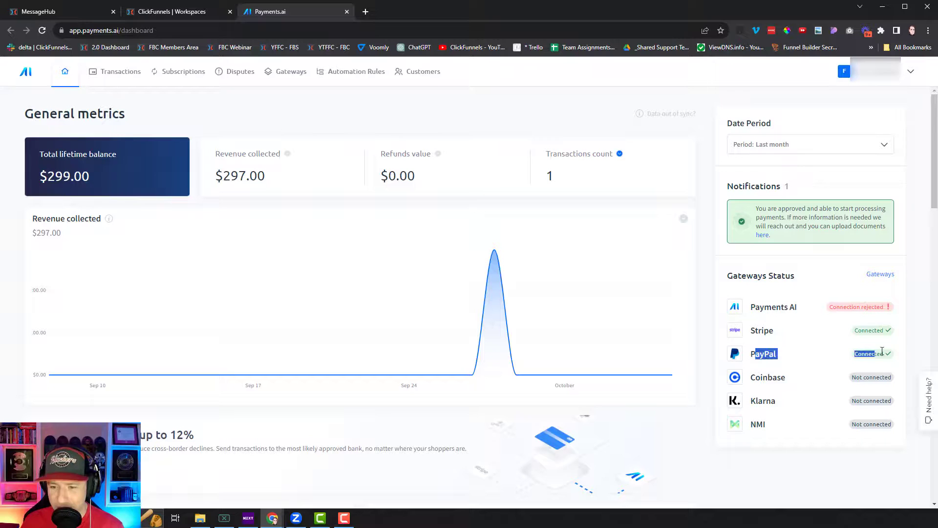
left_click_drag(882, 351, 889, 357)
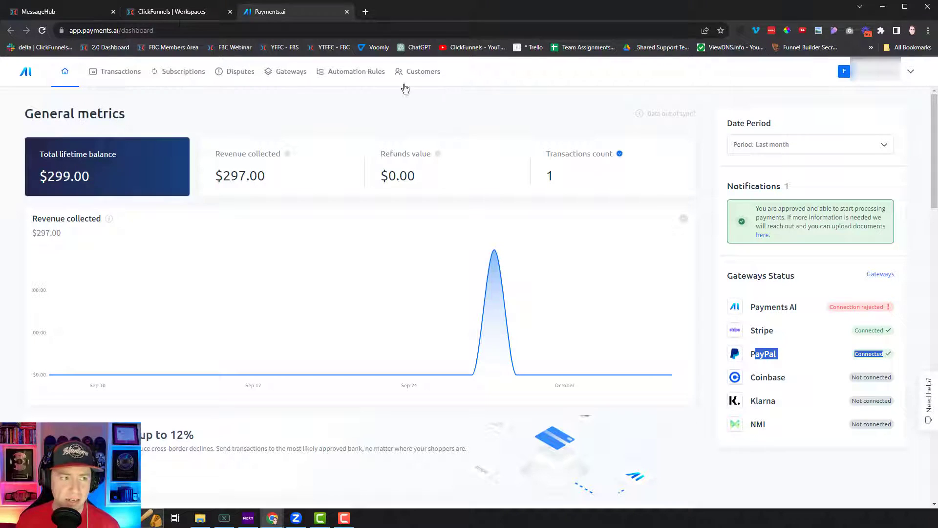
- In workspace settings, toggle Paypal off and on so Credit Card and Paypal are both enabled
left_click(150, 16)
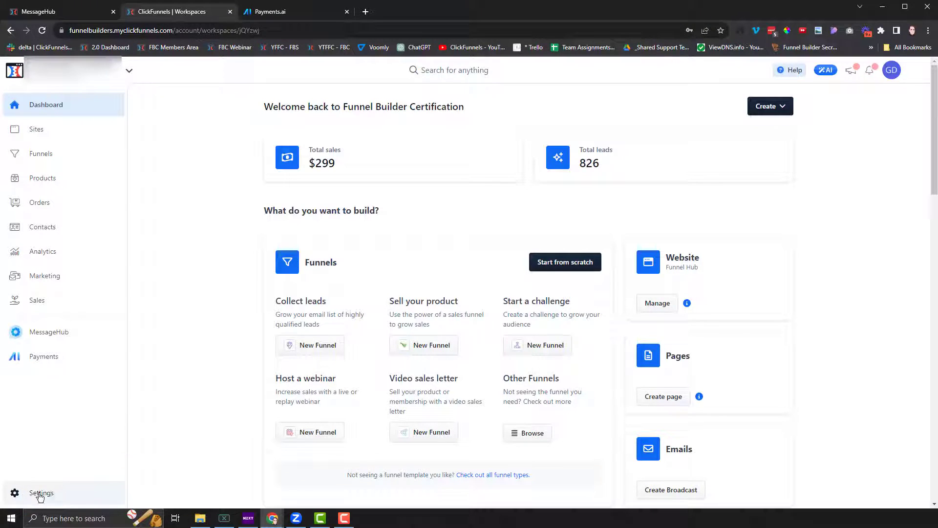
left_click(41, 492)
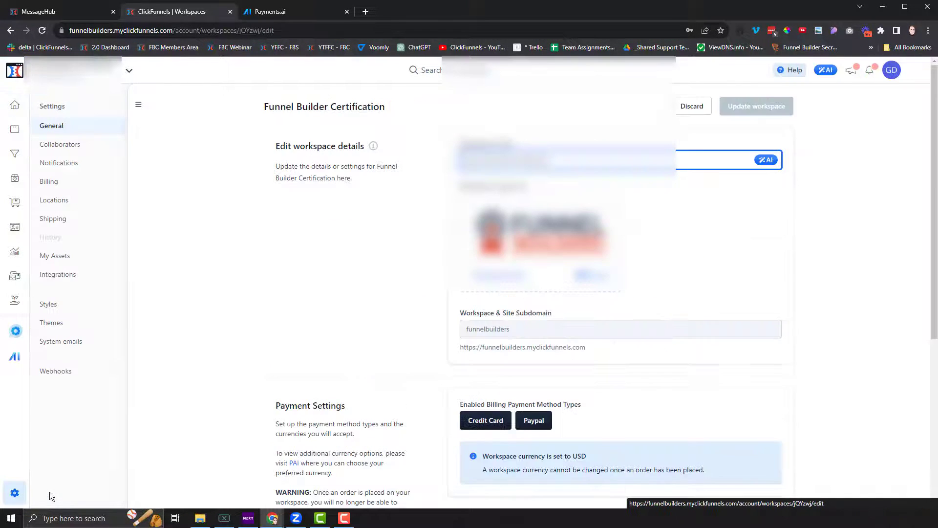
scroll(530, 404, "down", 2)
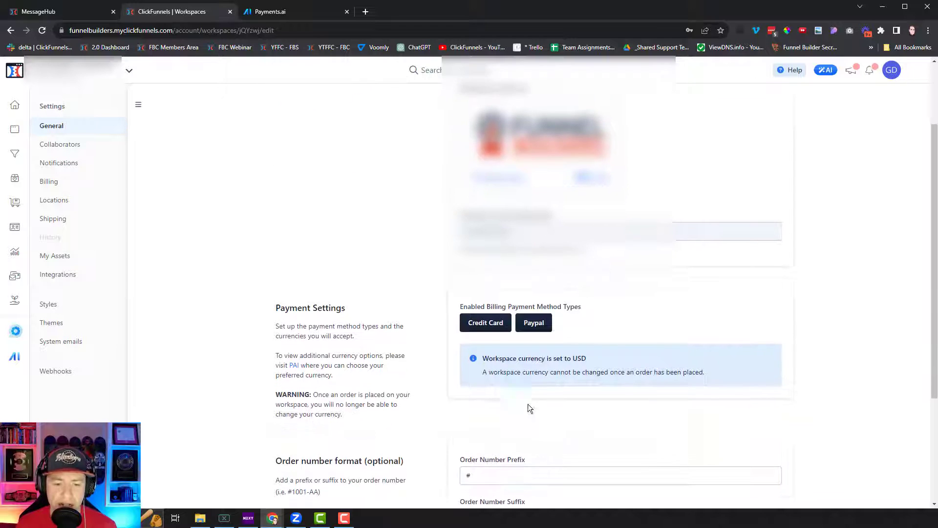
left_click(534, 324)
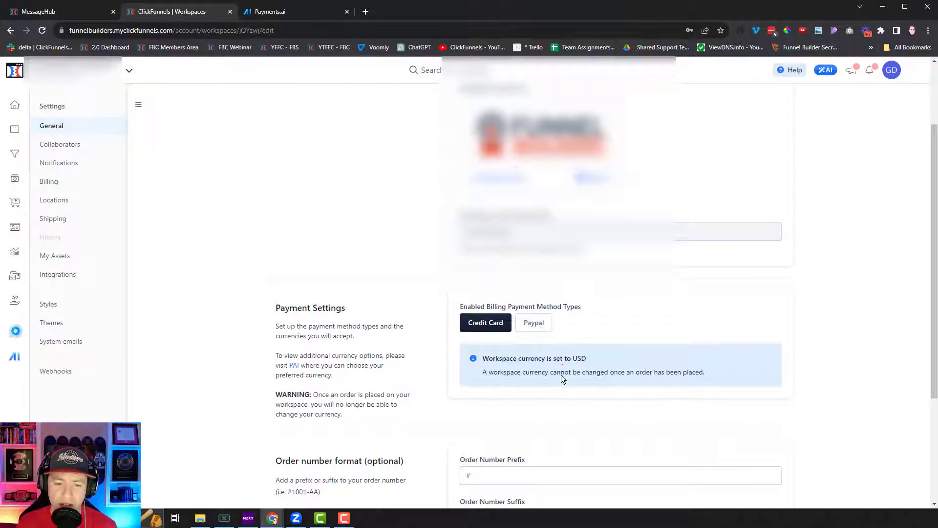
left_click(534, 325)
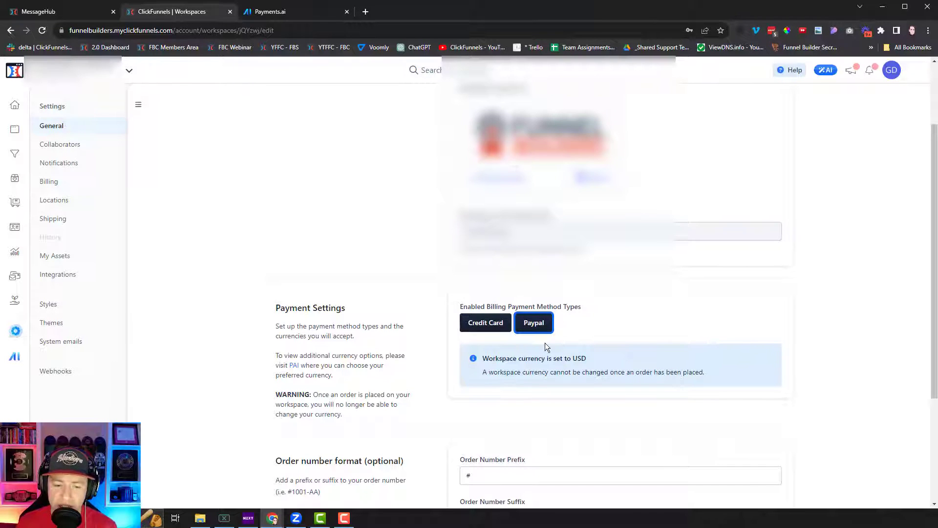
scroll(575, 326, "down", 3)
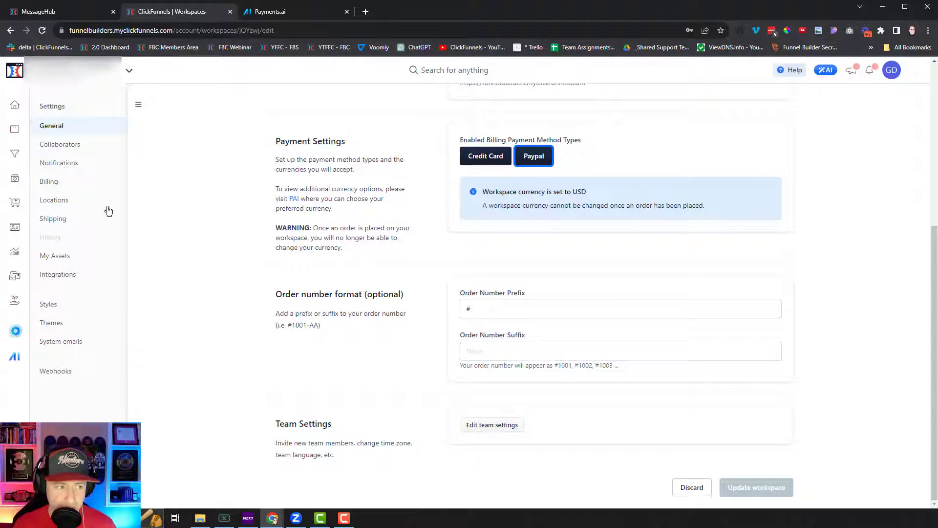
- Open the 'Copy of 2CCX MIFGE Template - Light' funnel from the Funnels list
left_click(14, 158)
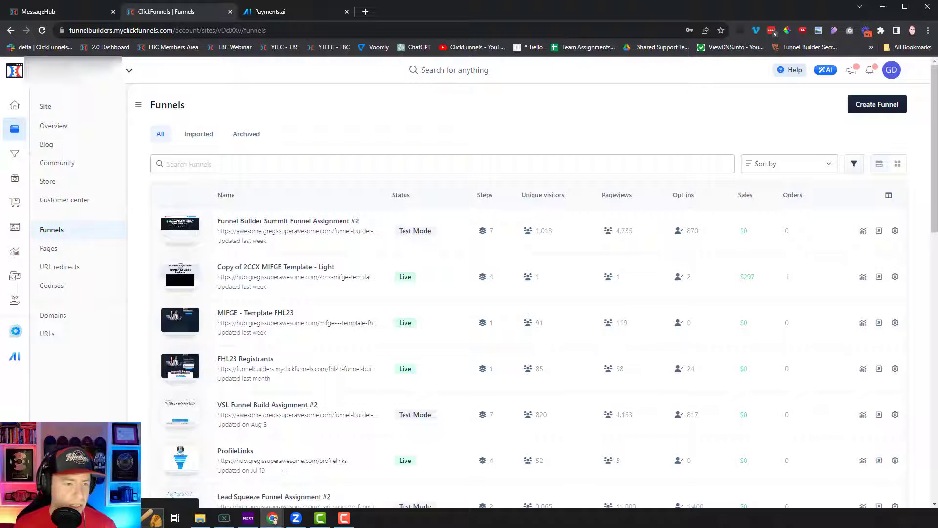
left_click(316, 269)
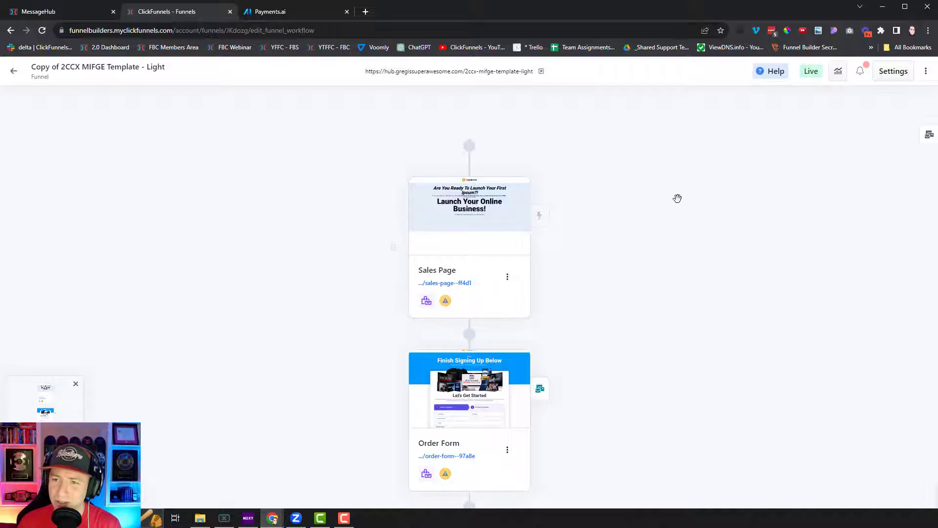
- Check the funnel's payment method settings, then open the Order Form step in the editor
left_click(903, 75)
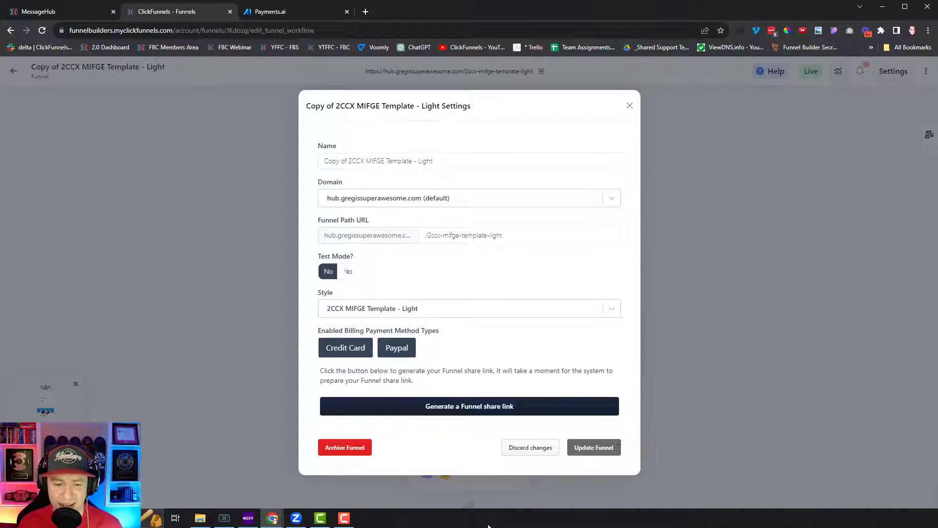
left_click(629, 107)
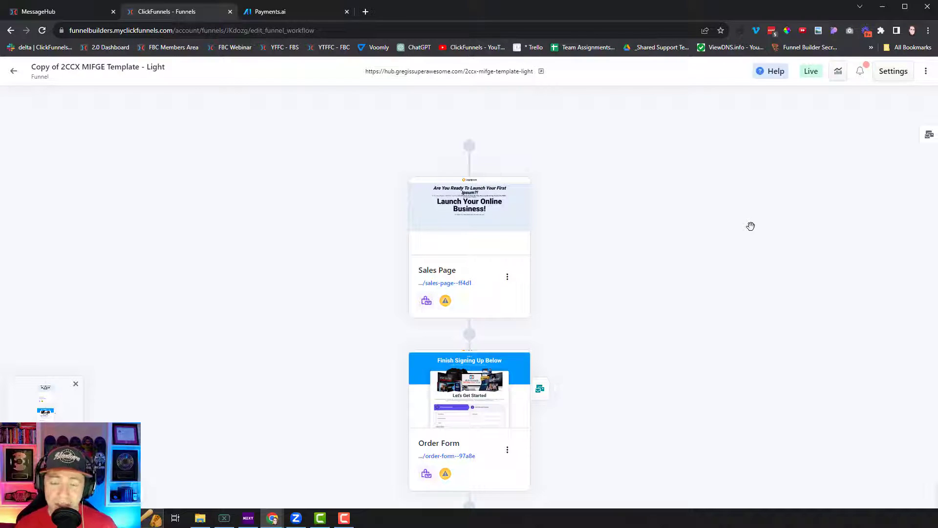
mouse_move(491, 398)
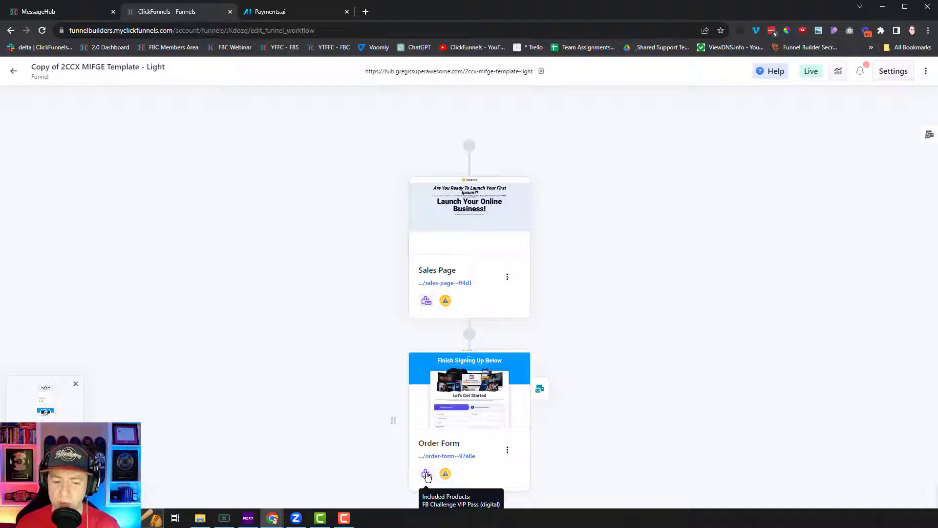
left_click(469, 378)
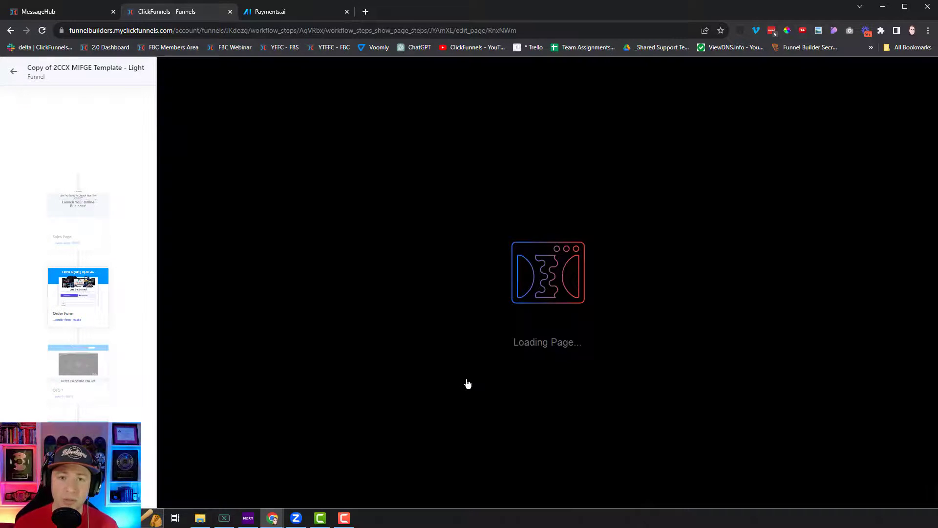
- Delete the Checkout (Legacy) element and browse the Order category of the element library
scroll(731, 413, "down", 5)
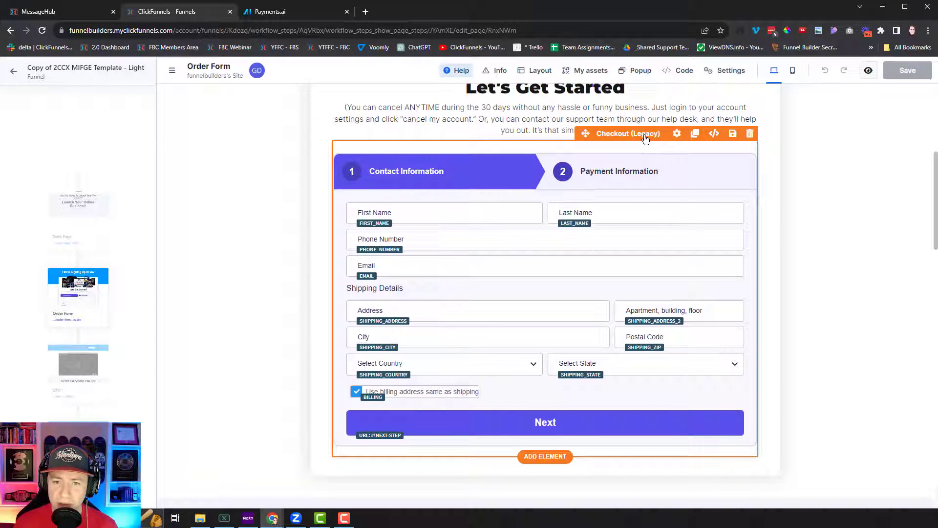
left_click(751, 134)
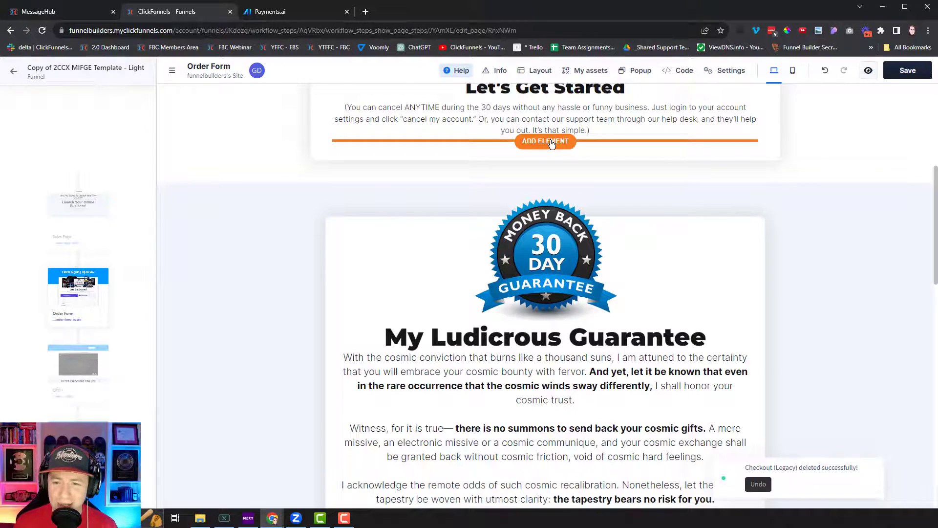
left_click(551, 142)
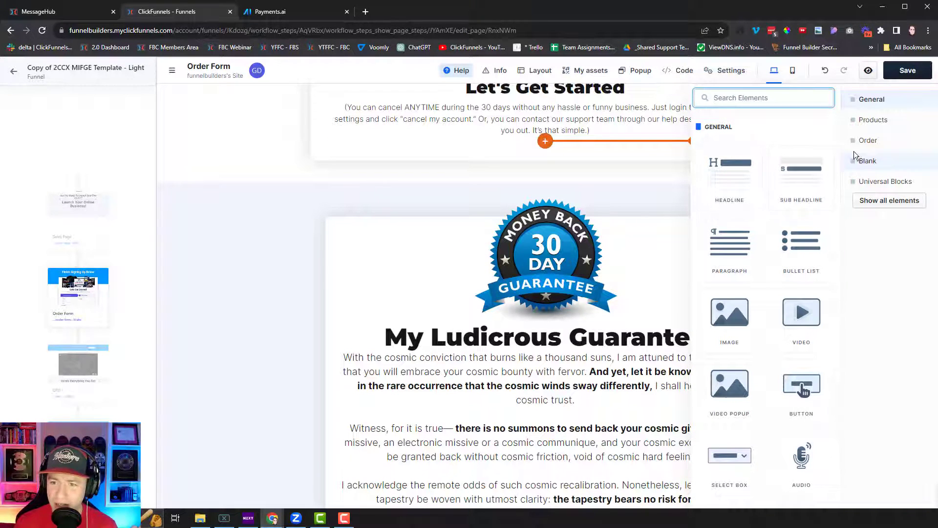
left_click(882, 144)
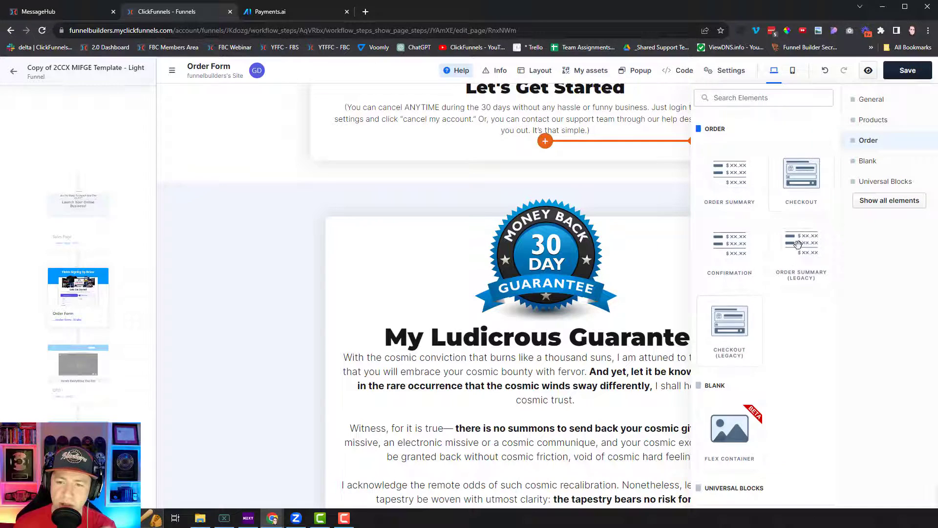
- Insert the new two-step Checkout element into the Order Form
left_click(802, 180)
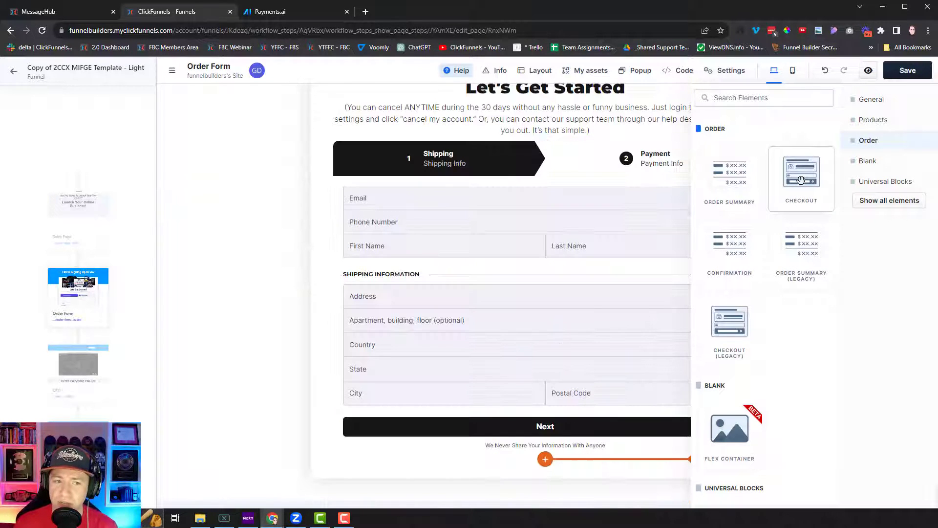
left_click(561, 201)
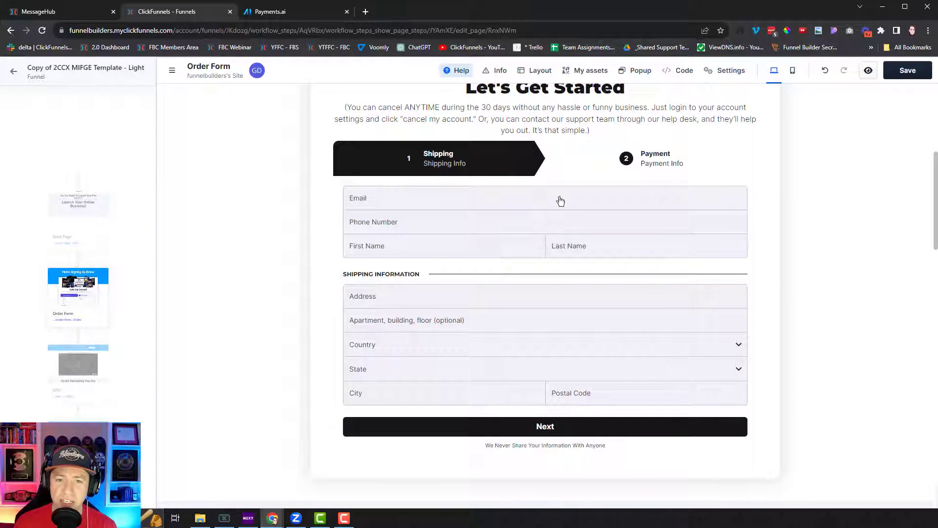
mouse_move(673, 157)
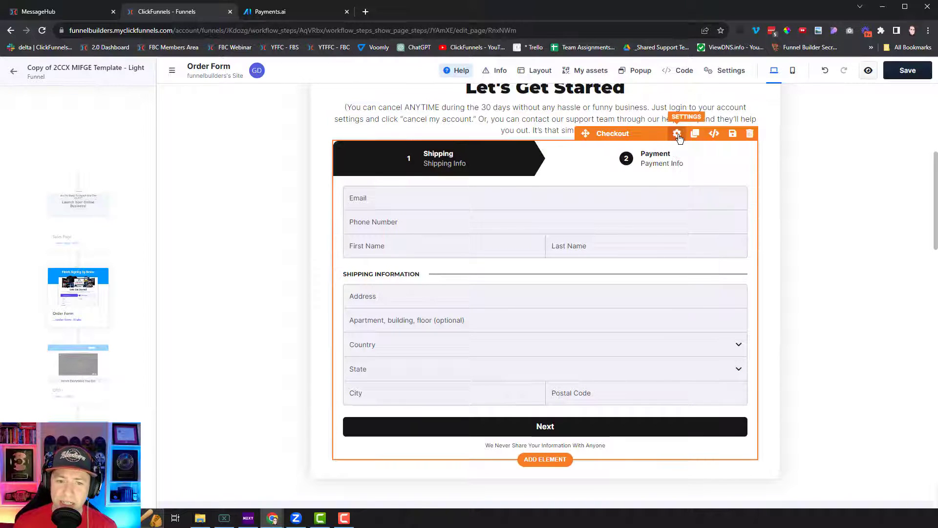
- Apply the Darker Gray template to the checkout, save the page, and open the preview link menu
left_click(678, 133)
left_click(823, 129)
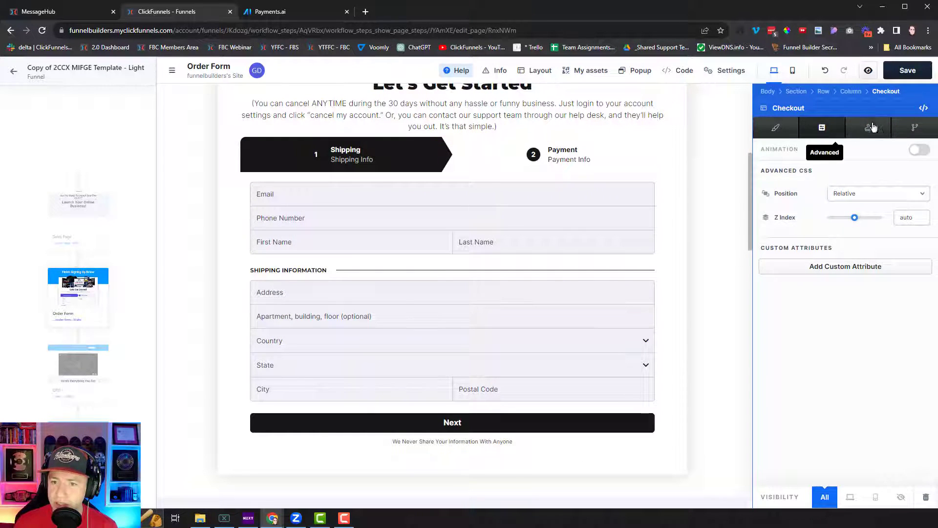
left_click(869, 129)
scroll(861, 274, "down", 1)
scroll(861, 273, "down", 4)
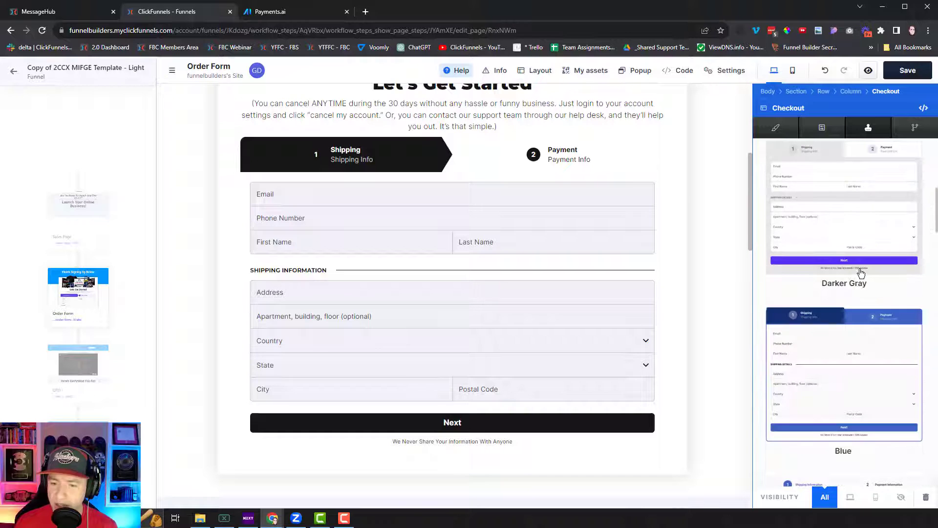
left_click(861, 225)
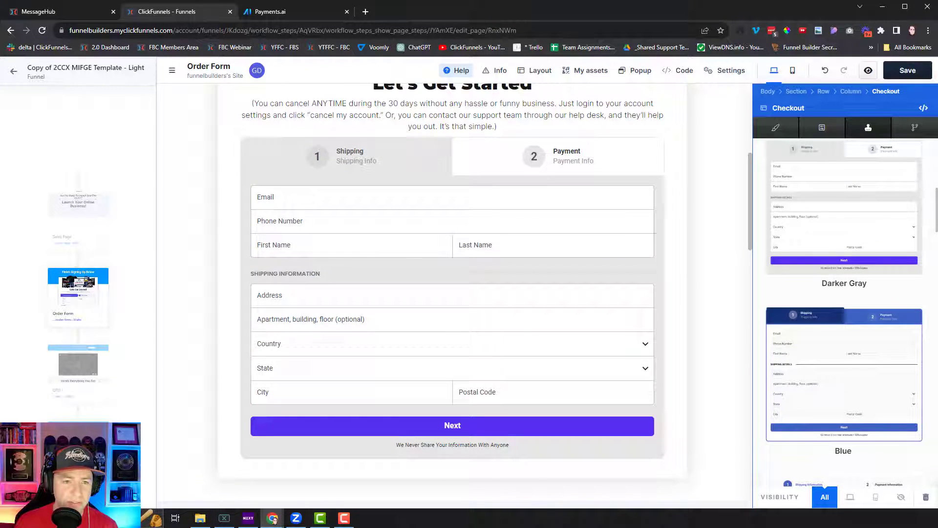
left_click(908, 74)
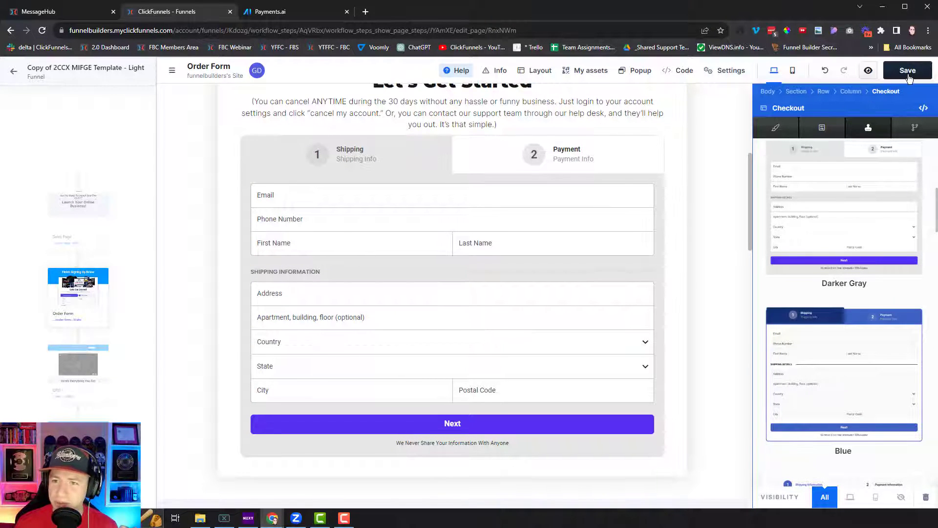
right_click(868, 71)
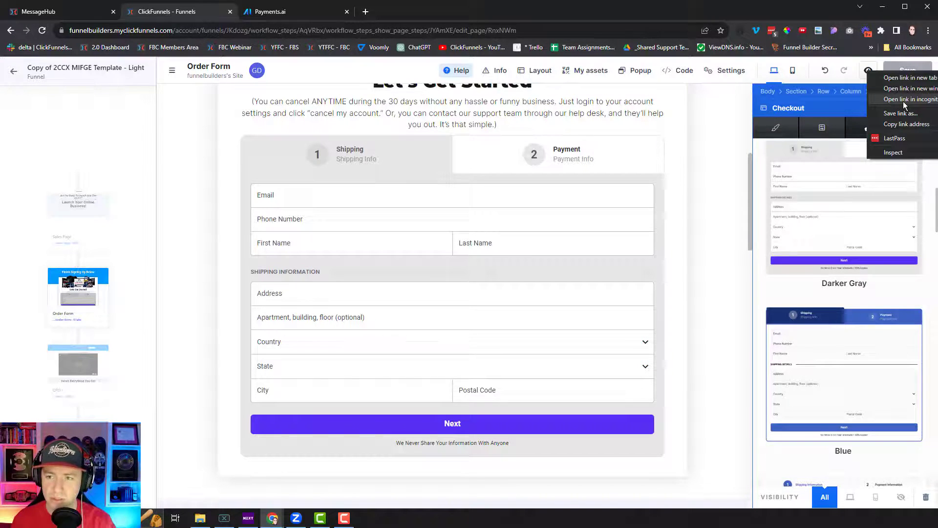
- Open the preview in incognito and fill in the customer's email, first name and last name
left_click(903, 99)
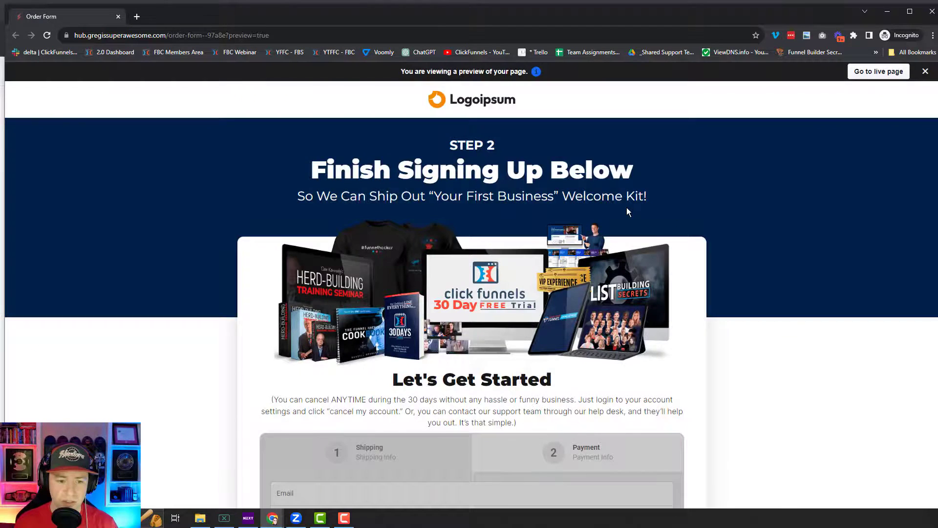
scroll(627, 207, "down", 4)
left_click(325, 243)
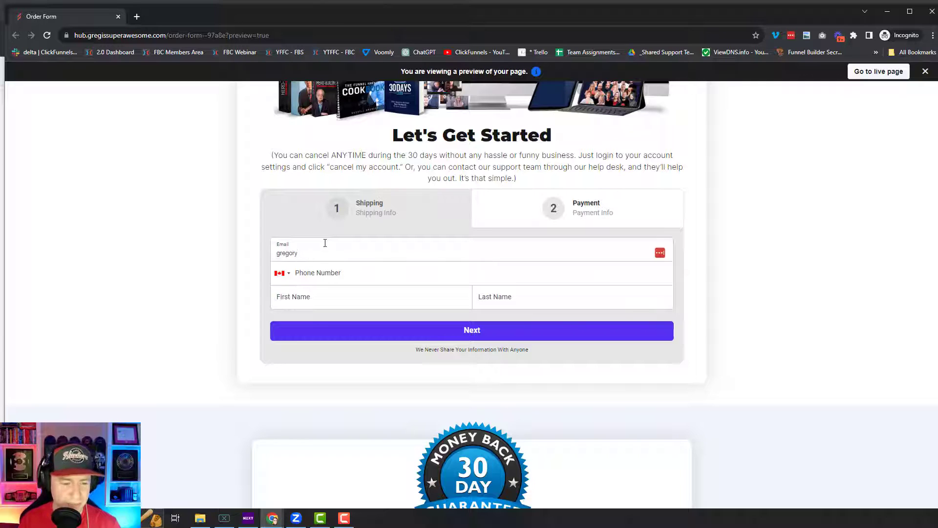
key("Tab")
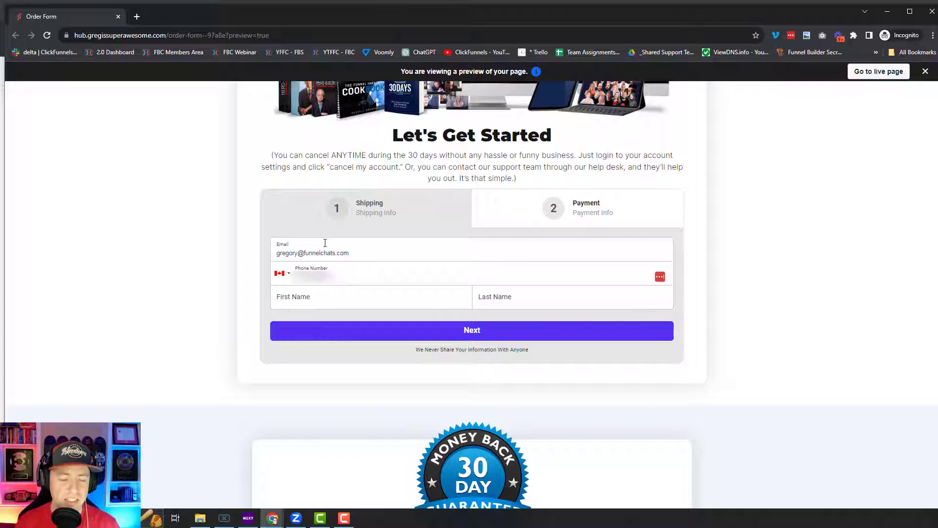
left_click(342, 301)
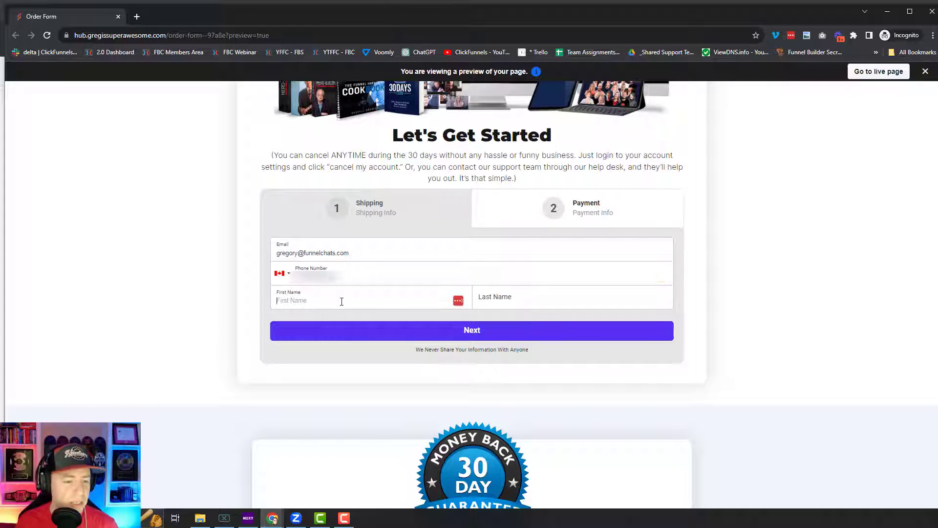
key("Tab")
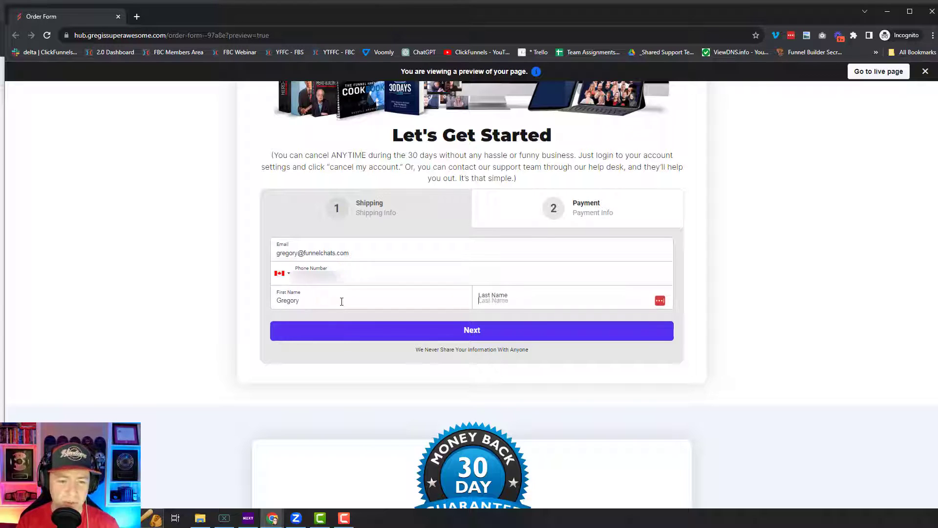
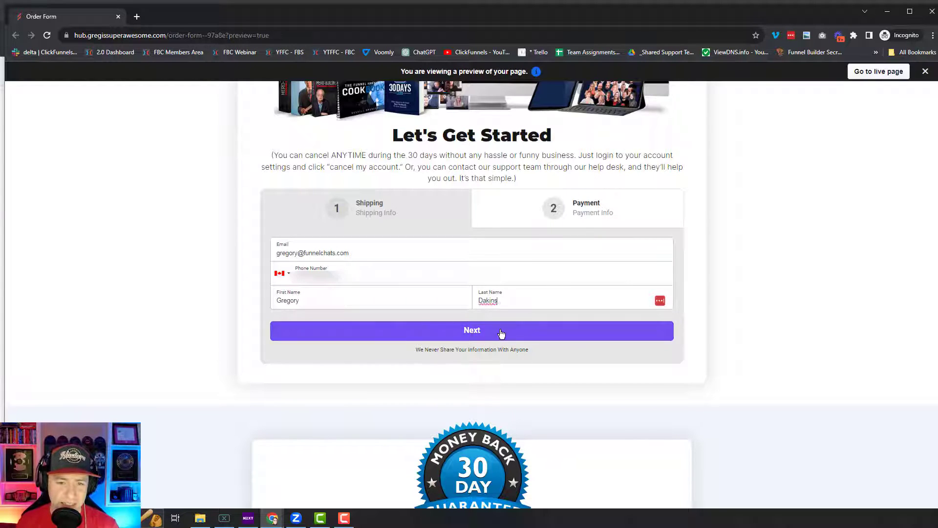
- Advance to the Payment step and select PayPal as the payment method
left_click(500, 331)
left_click(512, 236)
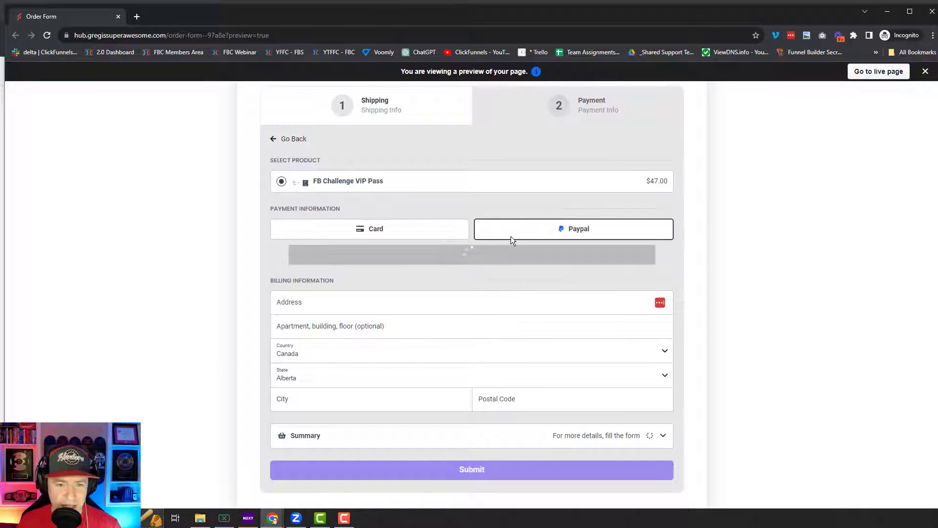
left_click(427, 230)
left_click(527, 230)
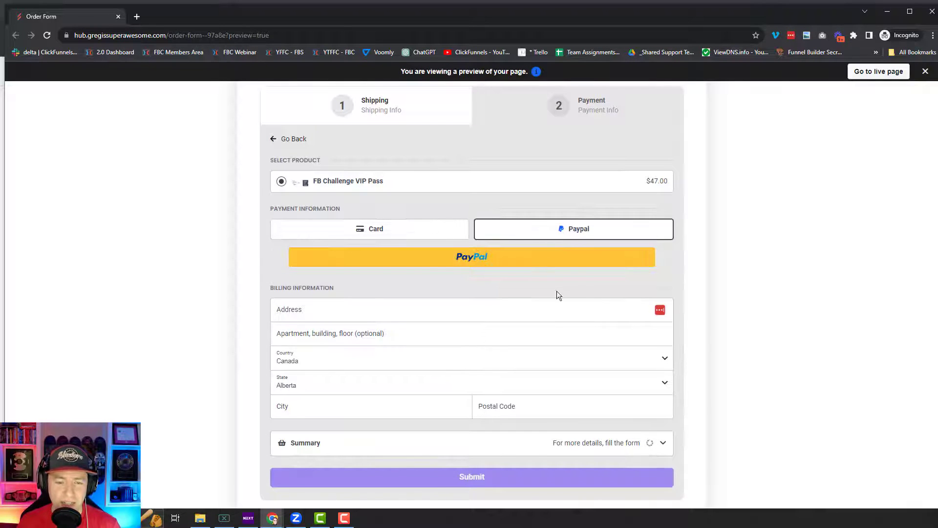
- Launch the PayPal checkout popup and submit the PayPal account email
left_click(470, 264)
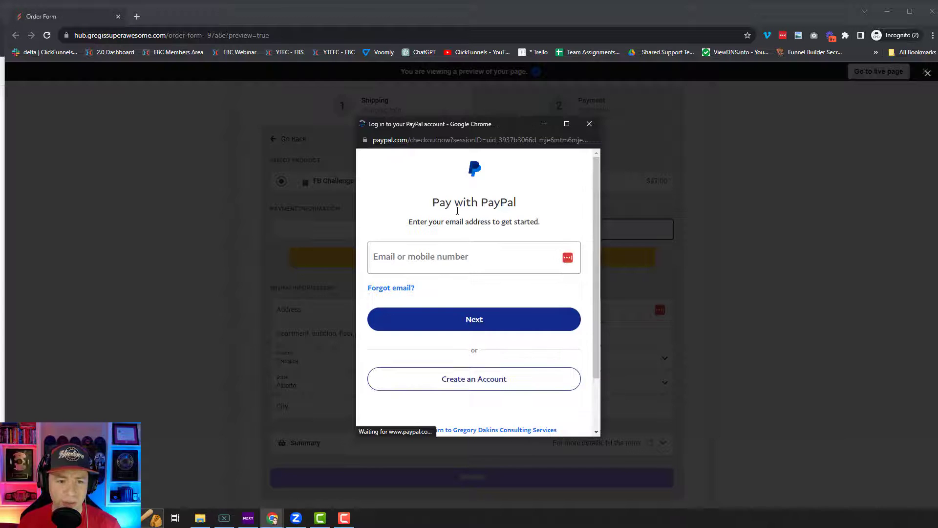
left_click(525, 262)
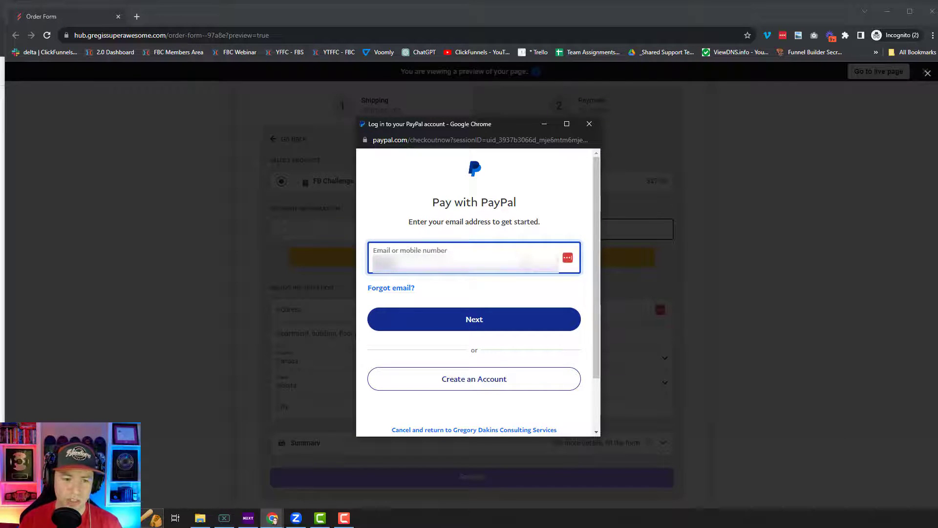
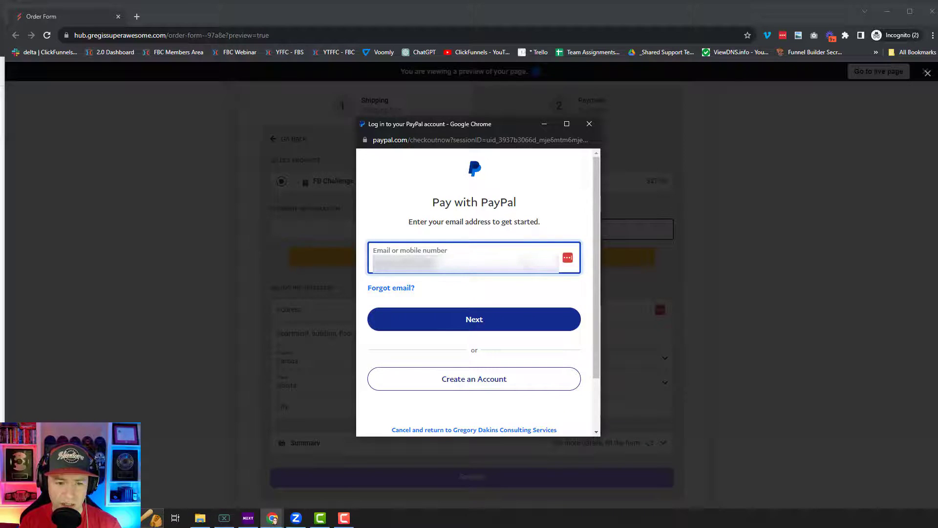
left_click(468, 330)
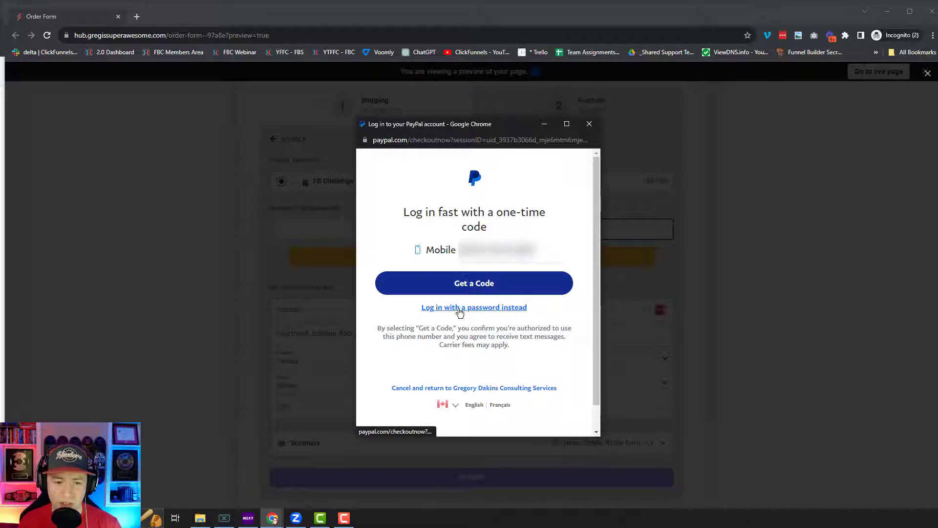
- Log in with the account password, accept the one-time setup, then close the PayPal window
left_click(514, 309)
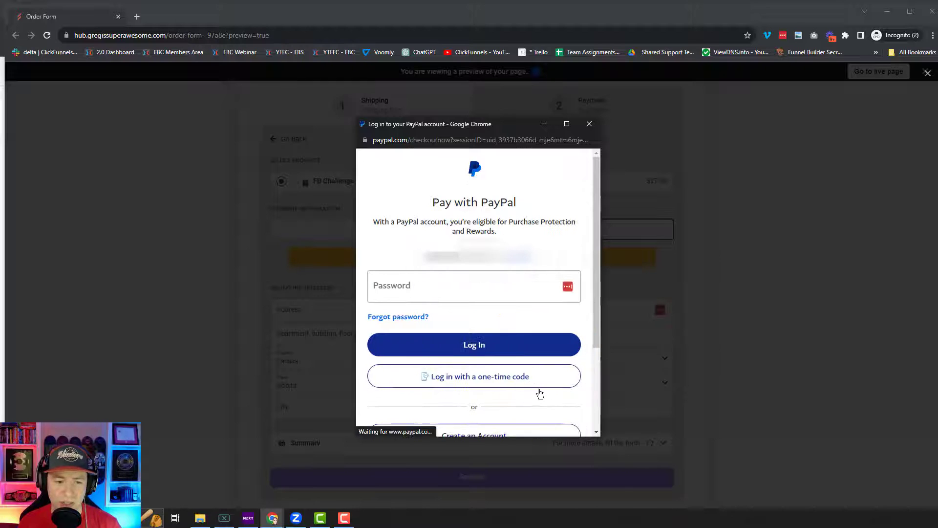
left_click(489, 290)
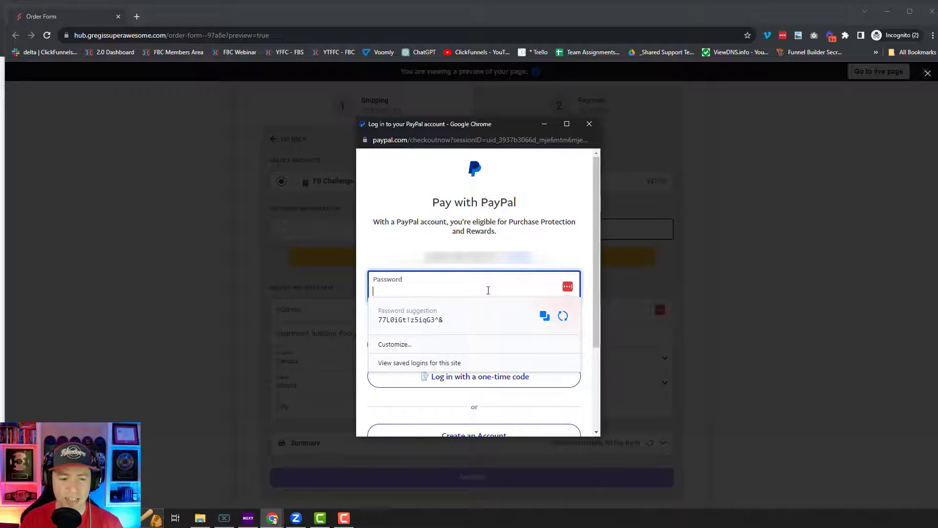
type("••••••••••••")
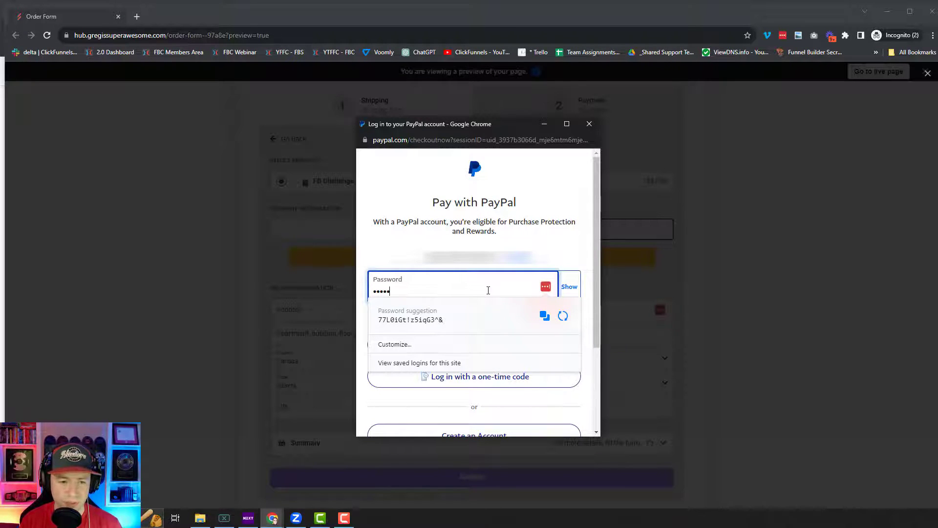
type("•••")
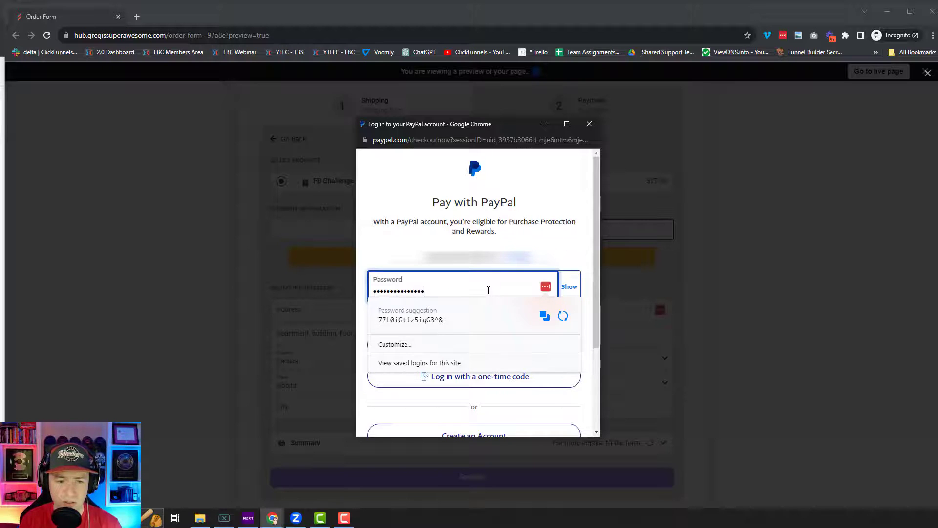
key("Return")
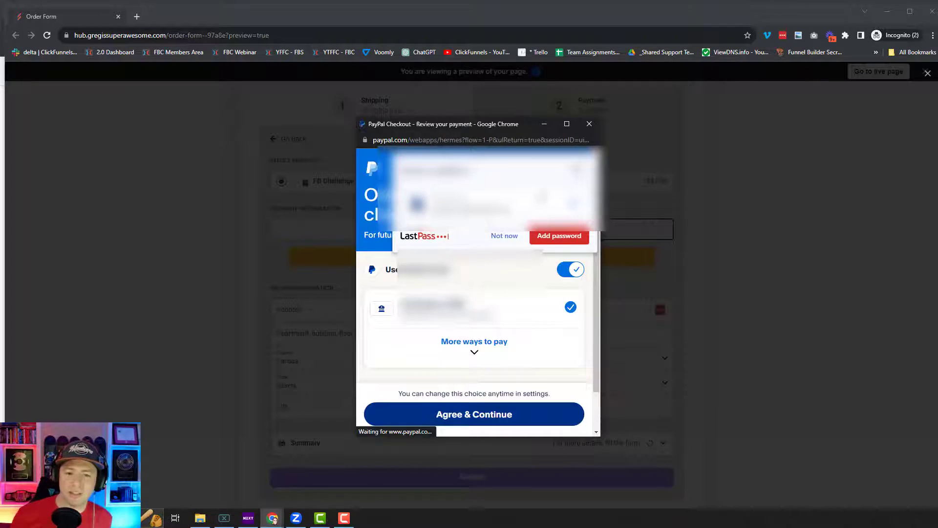
left_click(494, 418)
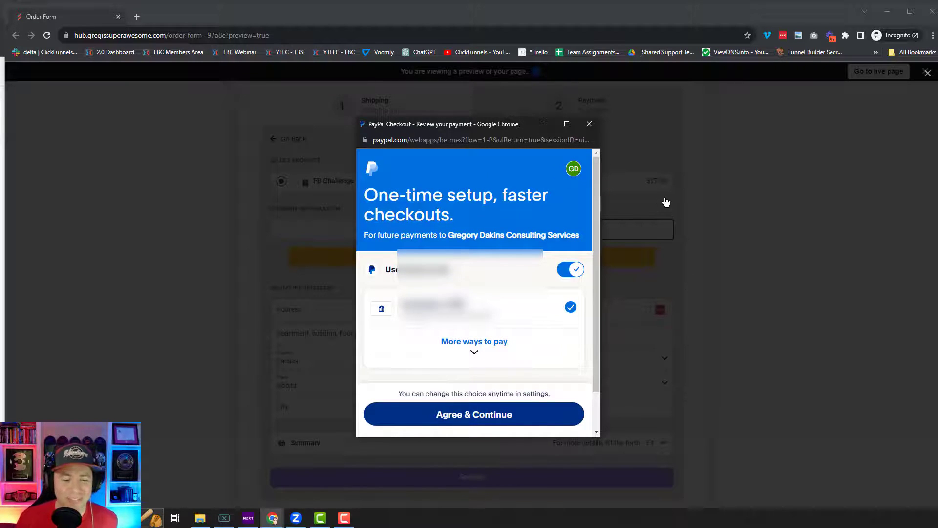
left_click(590, 126)
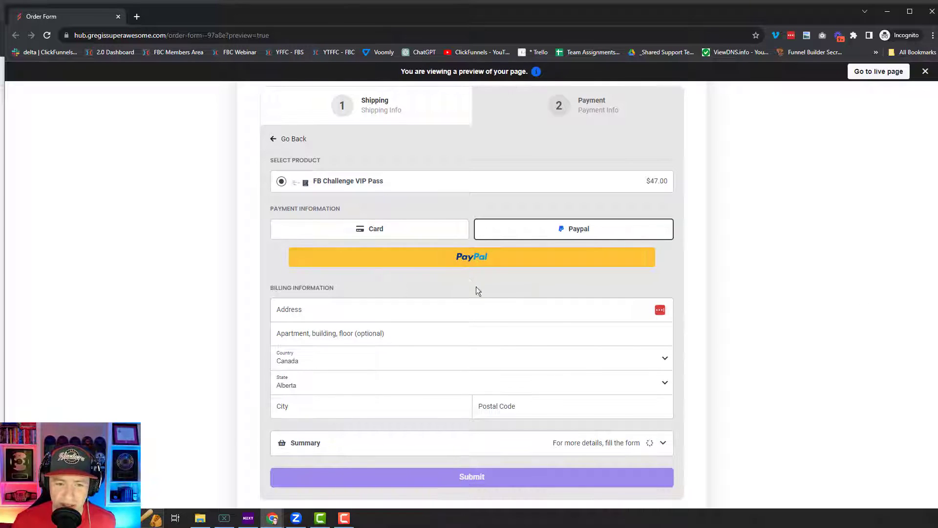
- Select Card under Payment Information to show card number, expiry and CVV fields
left_click(396, 226)
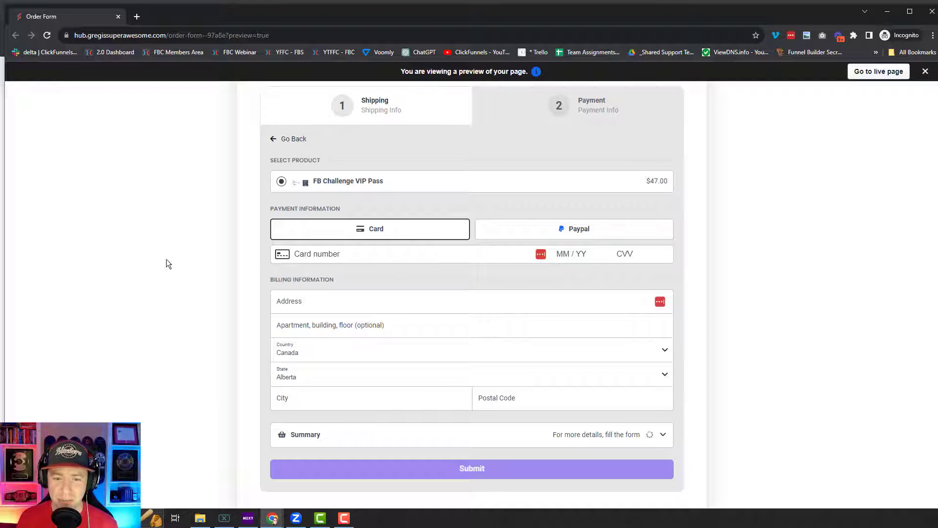
scroll(585, 296, "up", 2)
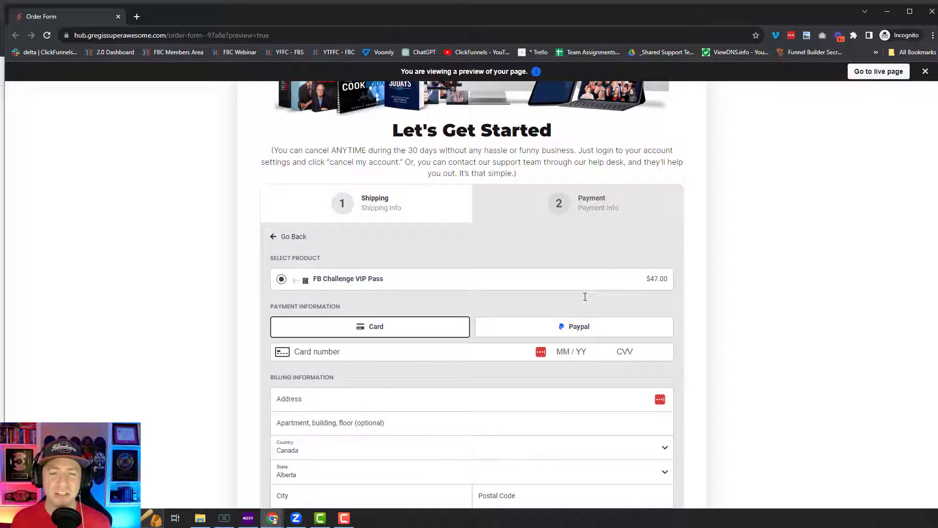